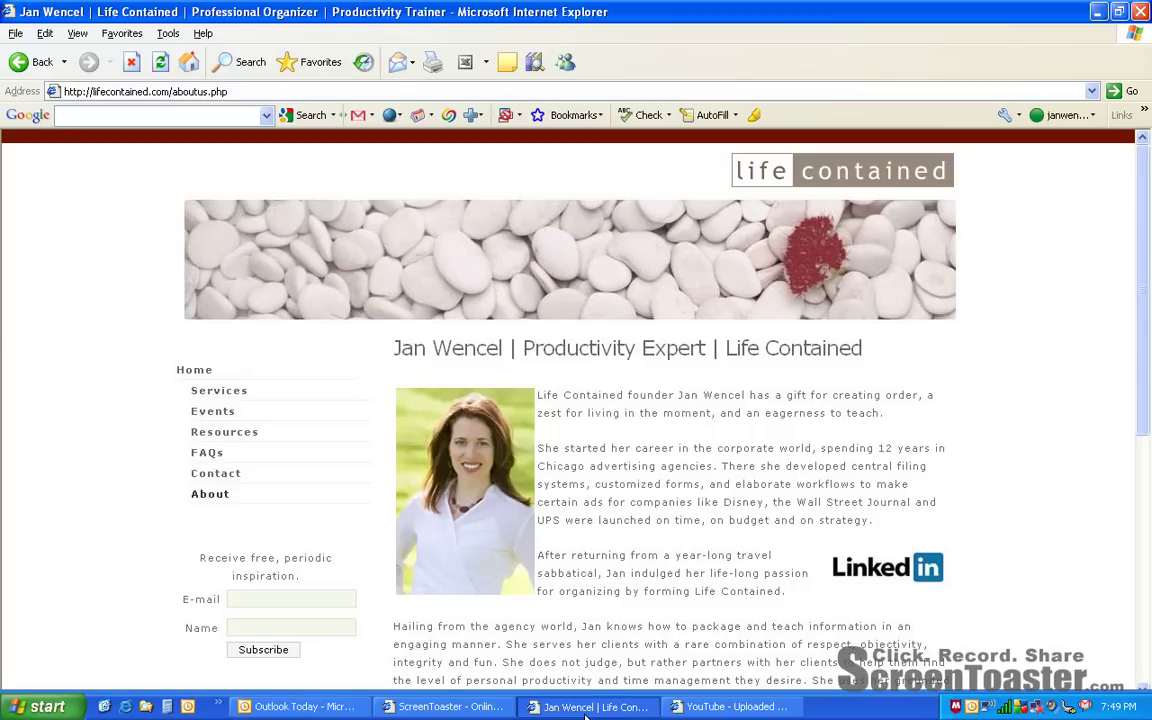
# Switch from Internet Explorer's Life Contained page to the Outlook Today window.
pyautogui.hotkey('alt', 'Tab')
pyautogui.hotkey('alt', 'Tab')
# Add a mail folder named 'Read' under Personal Folders.
pyautogui.click(84, 181)
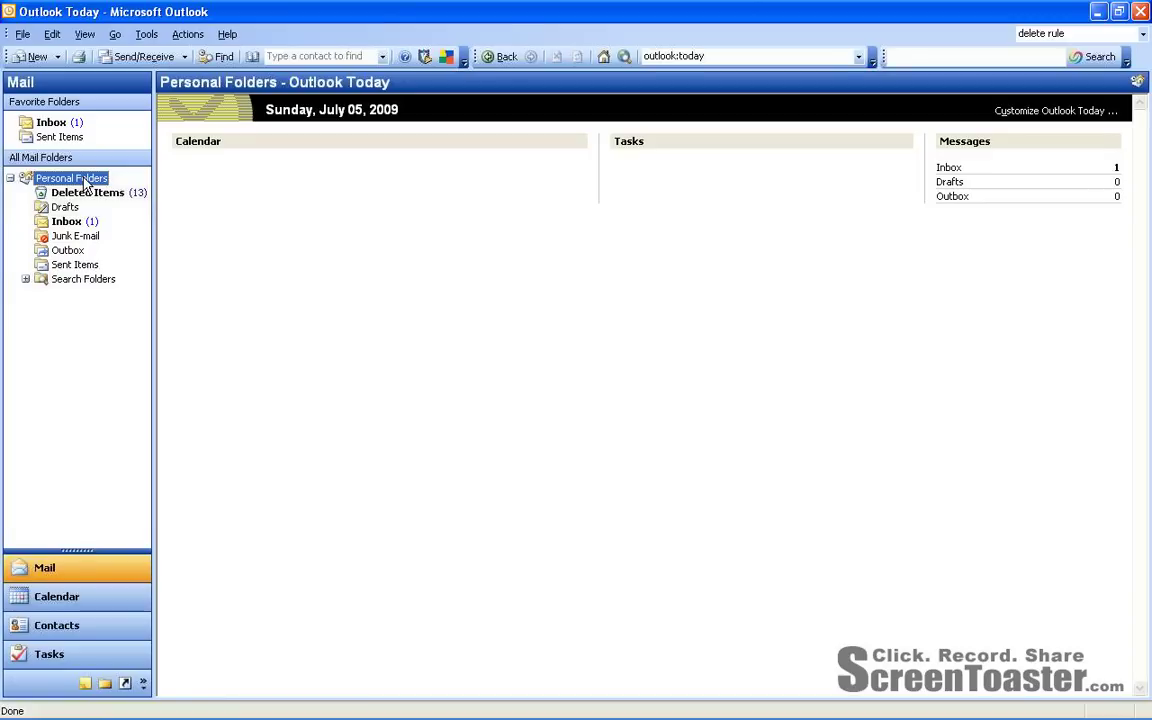
pyautogui.click(59, 57)
pyautogui.click(55, 121)
pyautogui.write('Read')
pyautogui.press('Return')
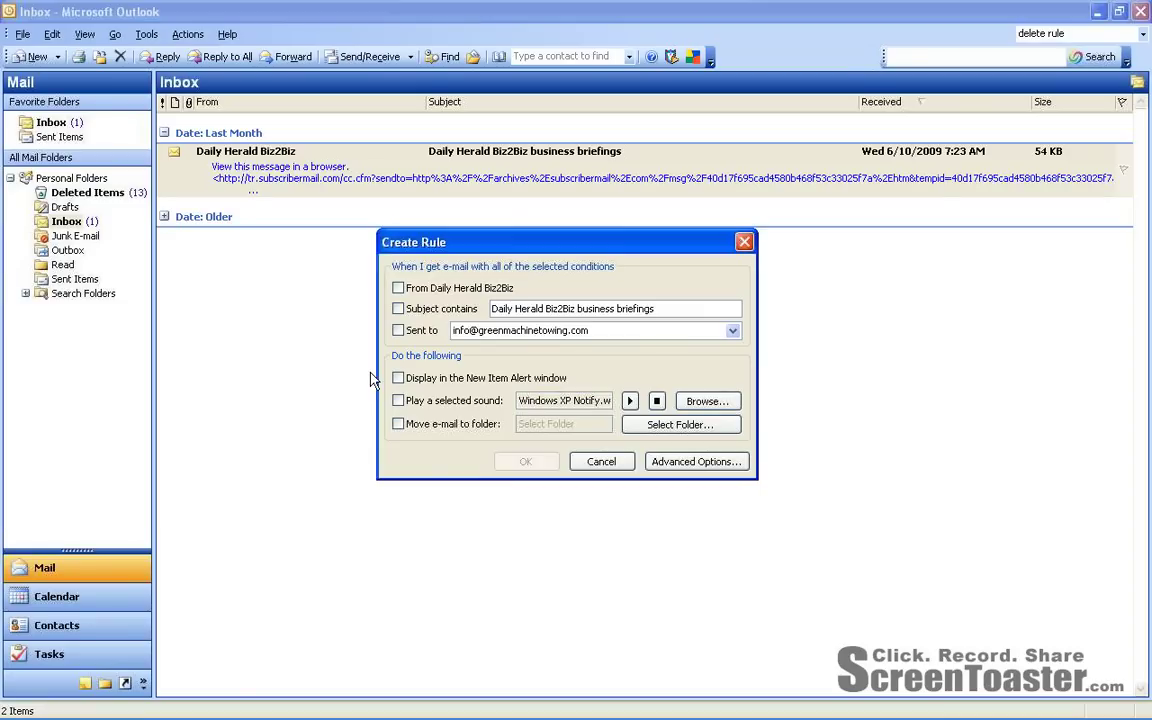
# Set the rule to match mail from Daily Herald Biz2Biz and move it to a folder.
pyautogui.click(398, 288)
pyautogui.click(399, 426)
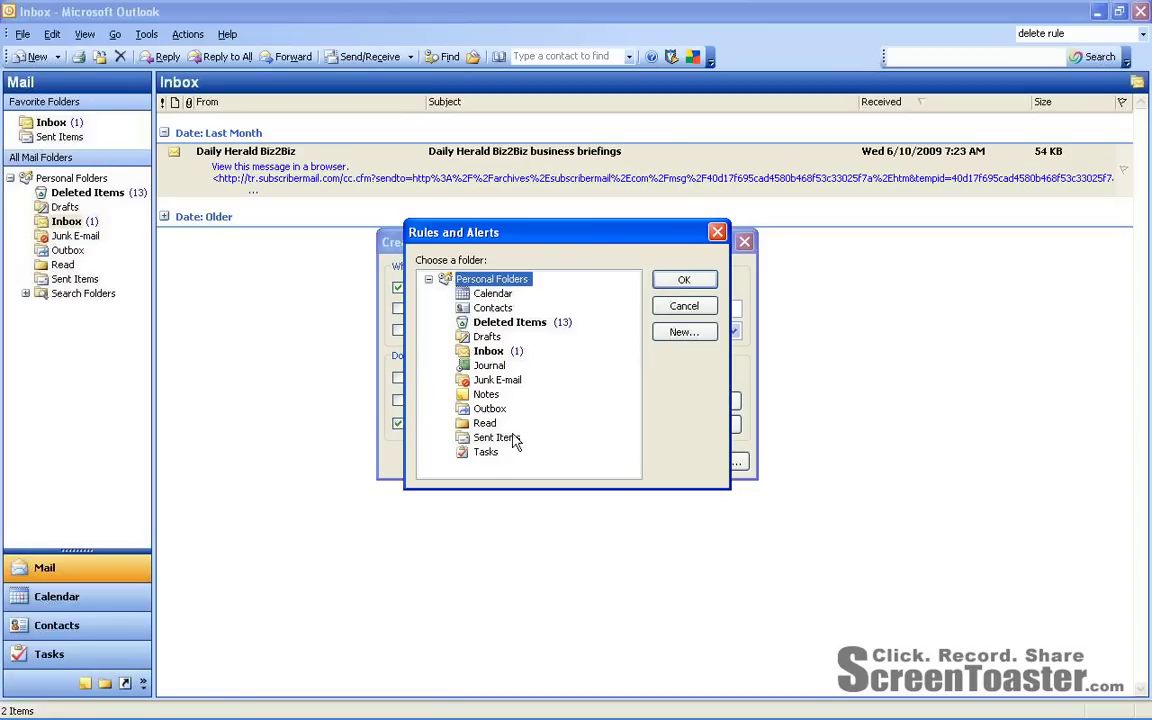
# Choose Read as the destination folder and save the Daily Herald Biz2Biz rule.
pyautogui.click(481, 425)
pyautogui.click(682, 281)
pyautogui.click(526, 462)
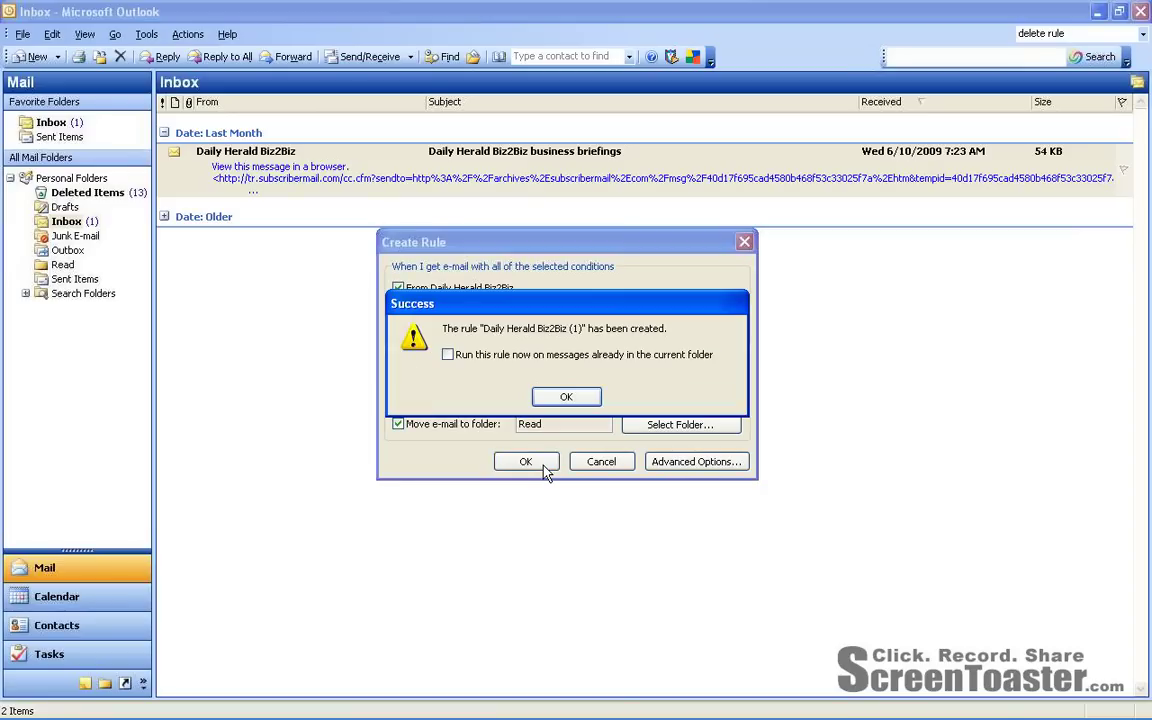
# Run the new rule now on messages already in the Inbox.
pyautogui.click(448, 356)
pyautogui.click(565, 399)
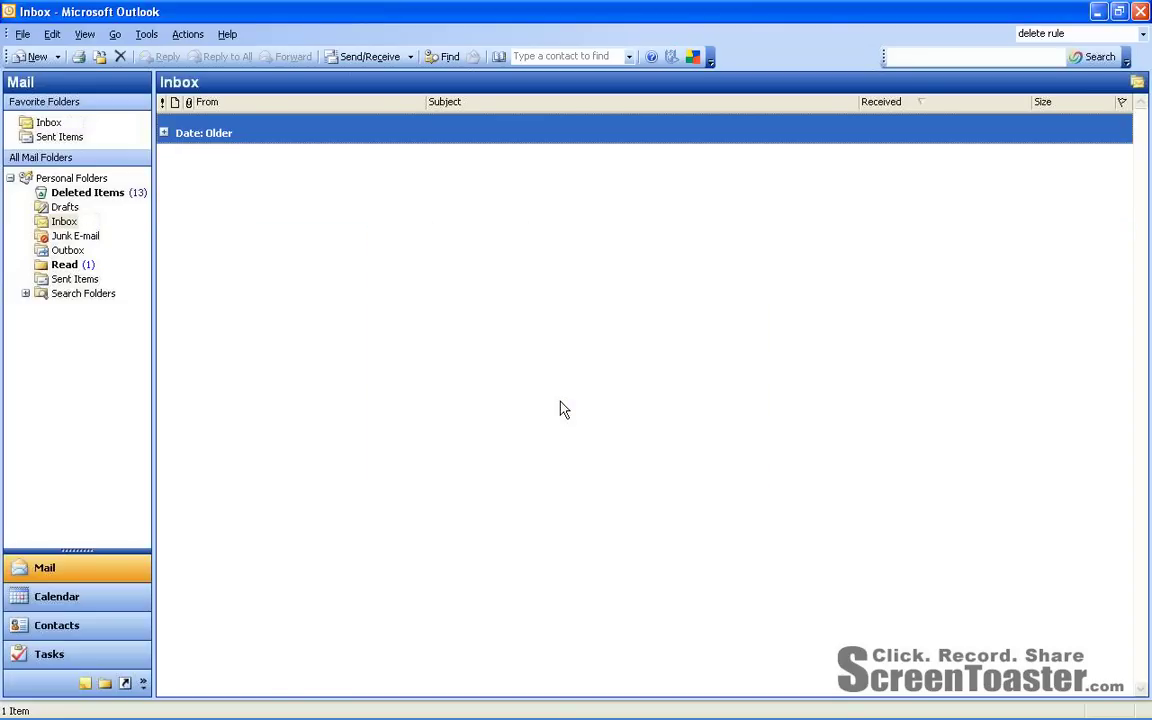
# Open the Read folder to view the moved Daily Herald Biz2Biz business briefings message.
pyautogui.click(64, 266)
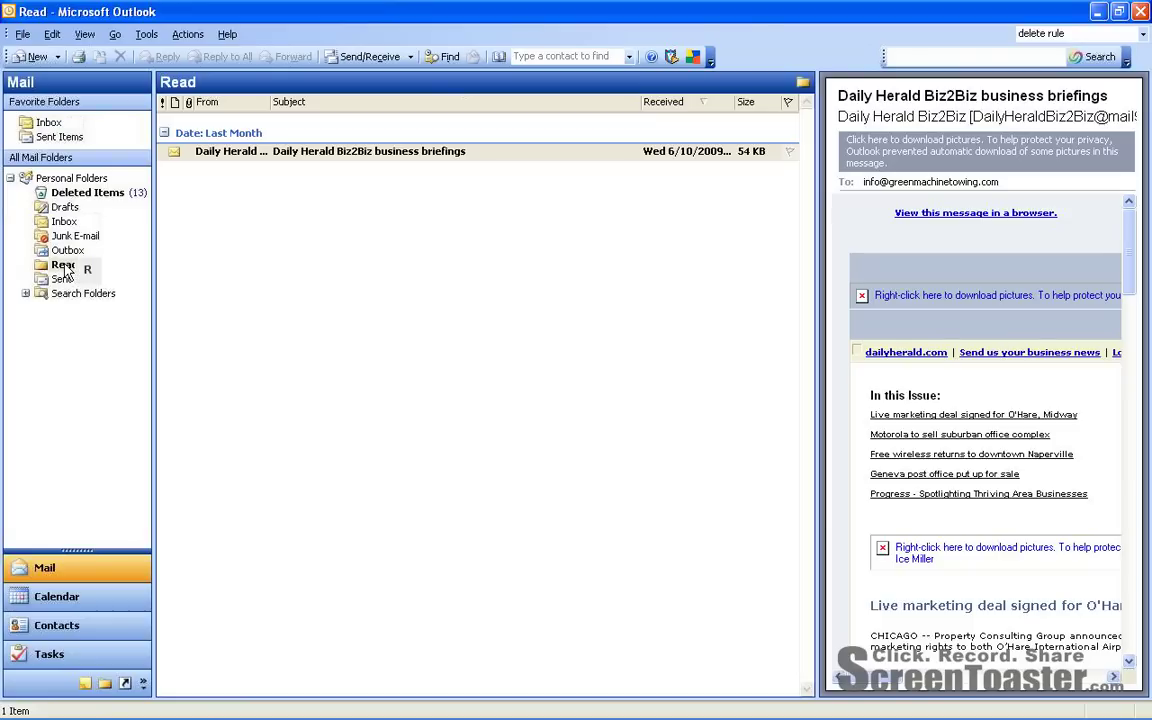